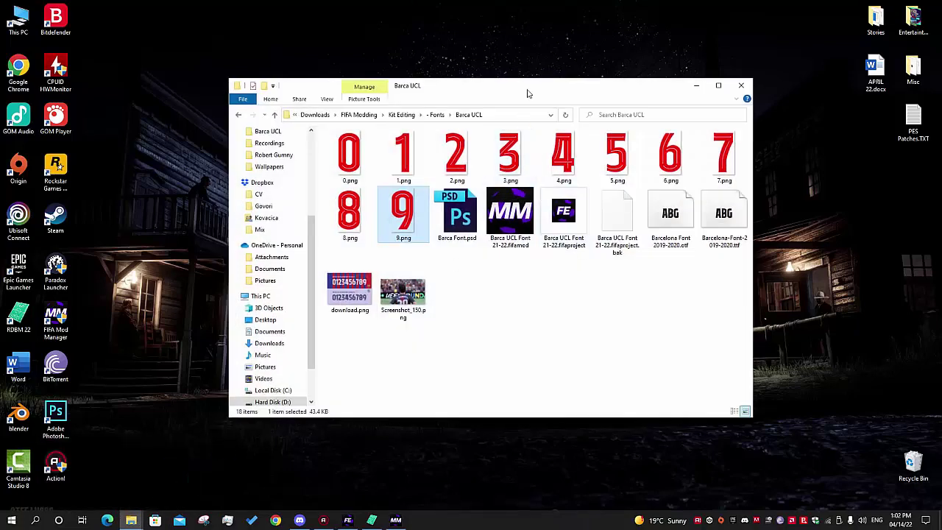
drag(529, 88, 523, 83)
click(500, 298)
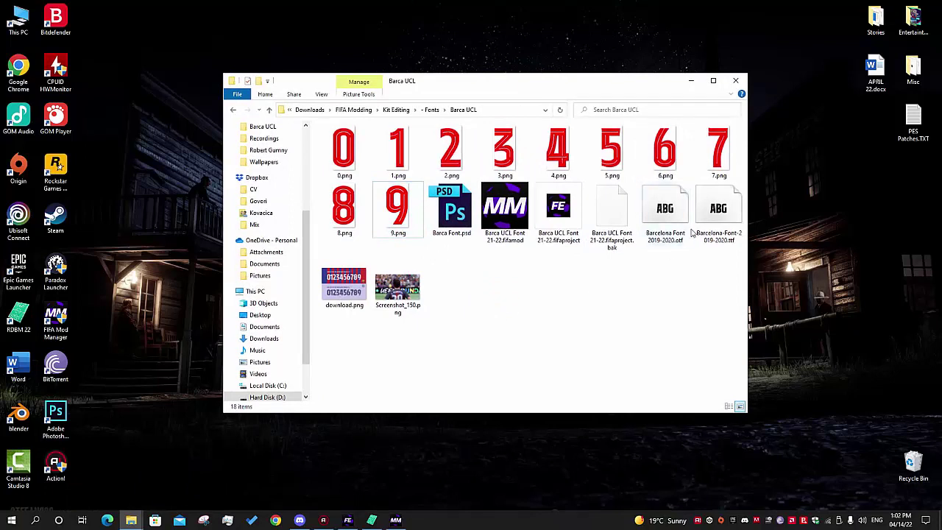
click(668, 236)
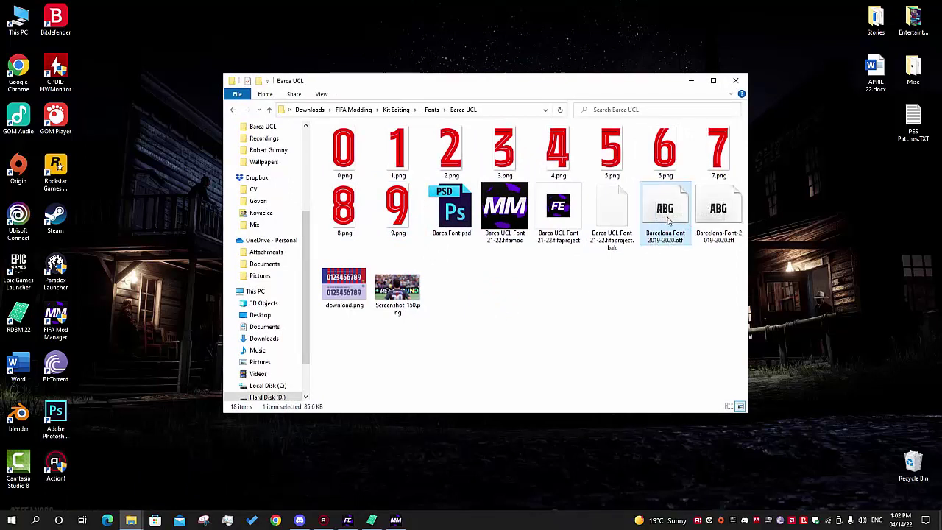
click(715, 221)
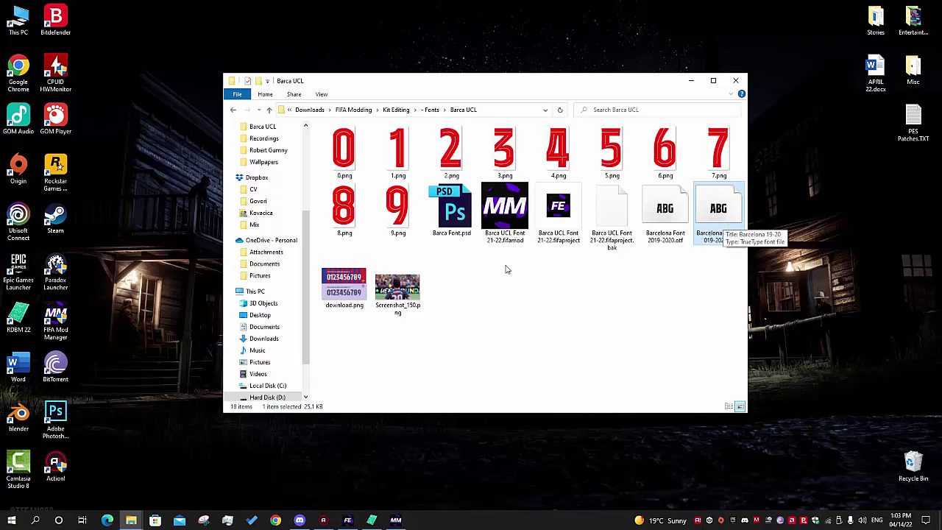
click(351, 153)
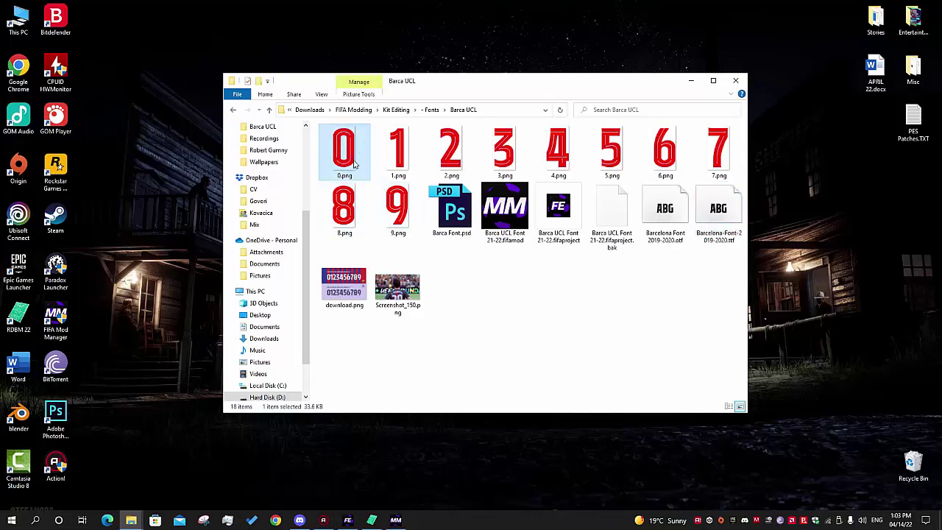
double_click(354, 162)
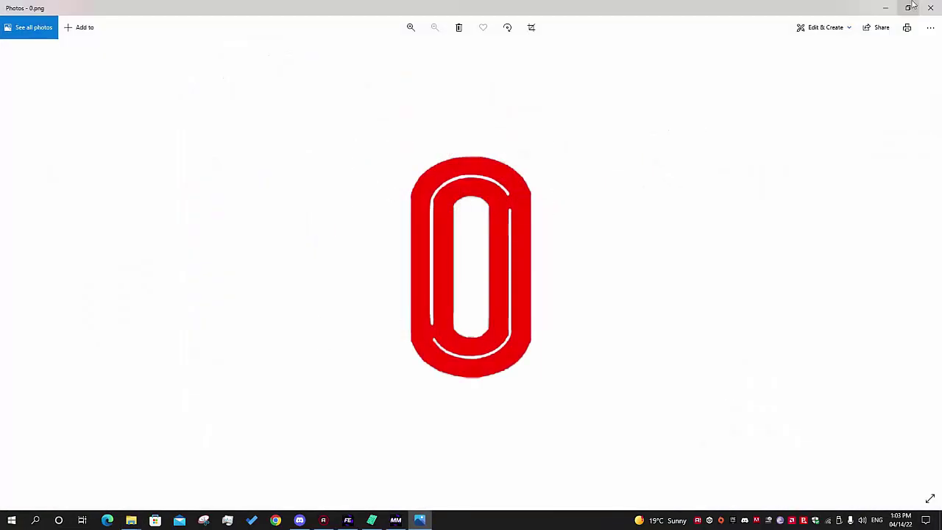
click(930, 6)
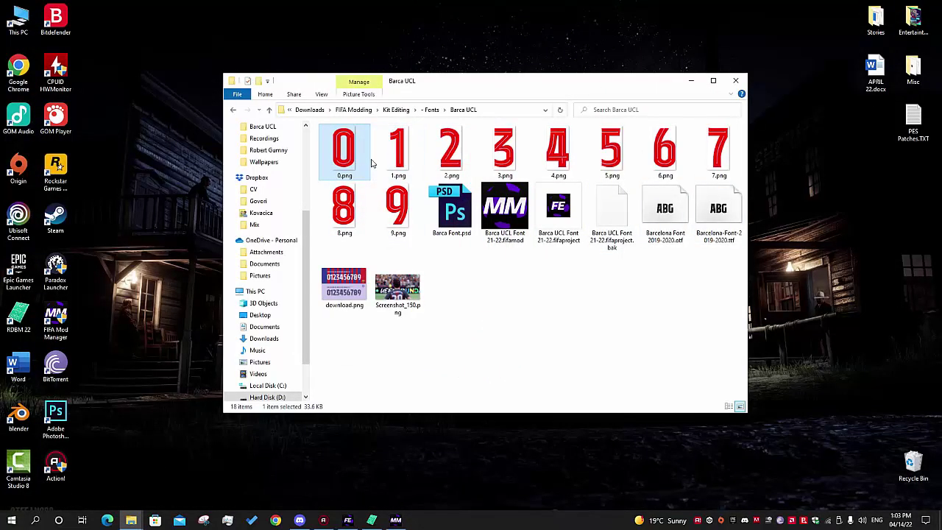
click(407, 147)
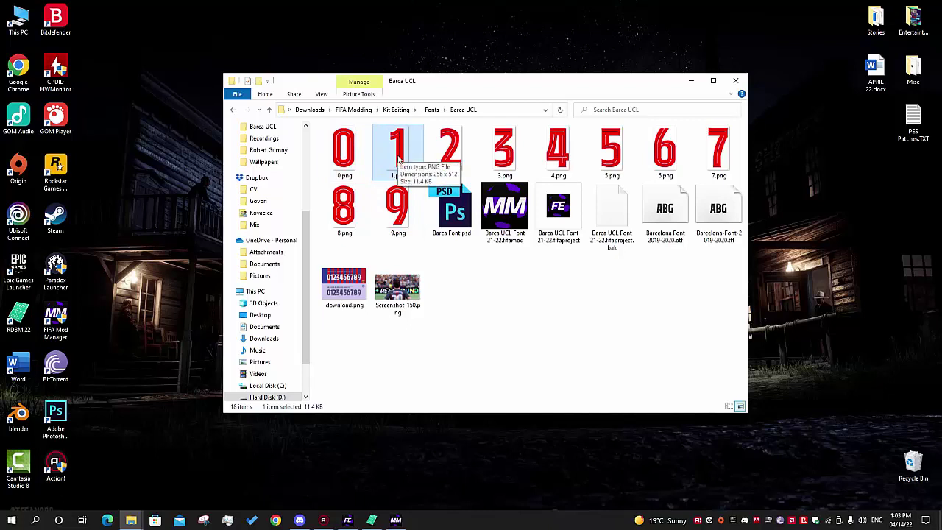
double_click(396, 150)
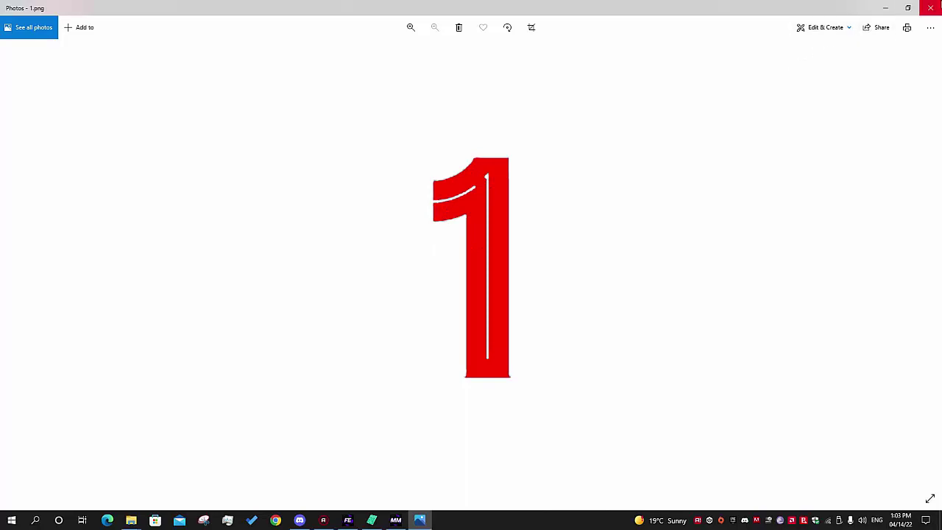
click(932, 8)
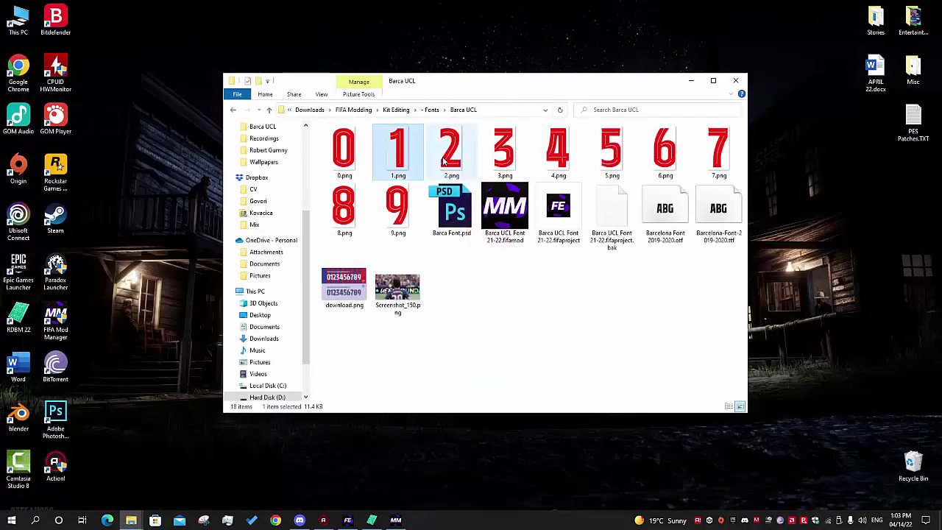
click(451, 158)
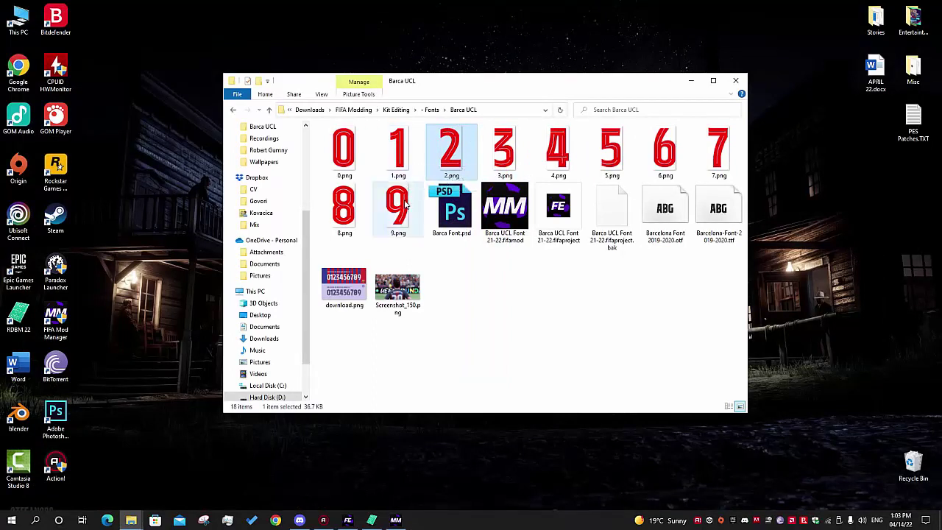
click(407, 157)
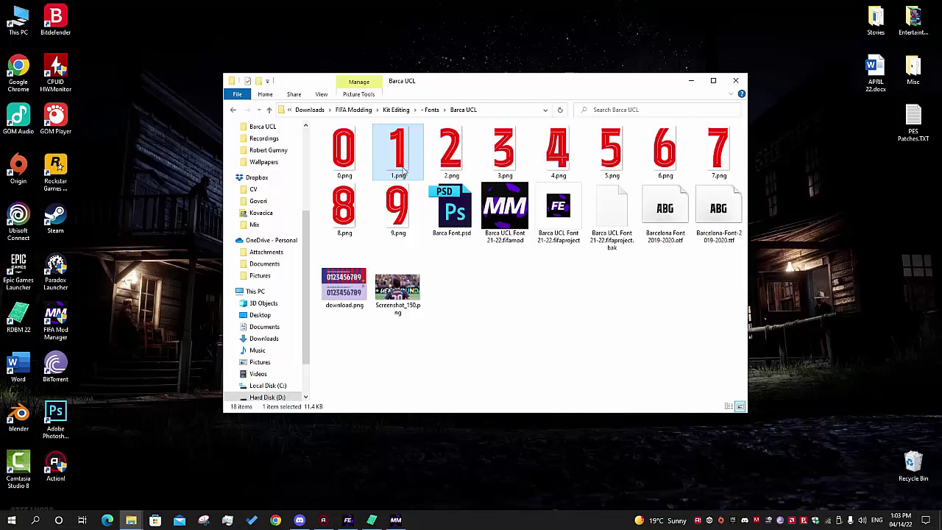
double_click(352, 210)
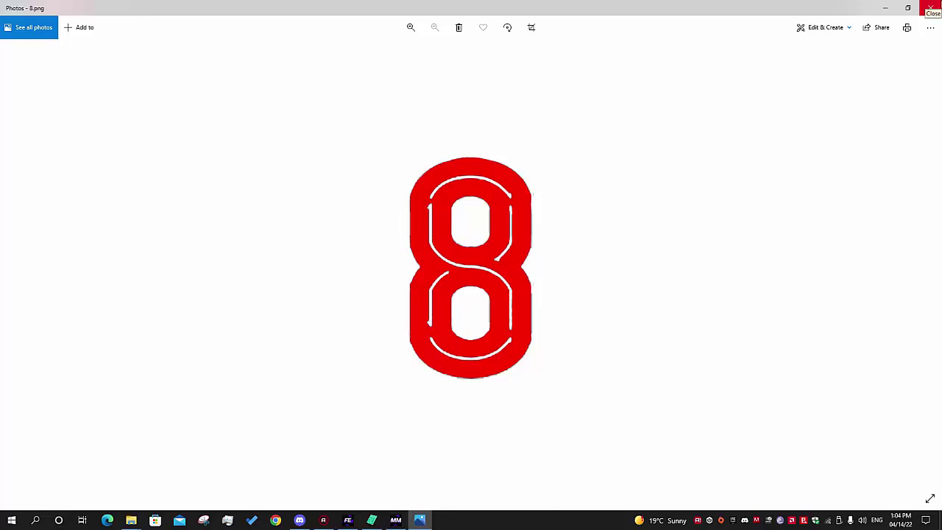
click(931, 8)
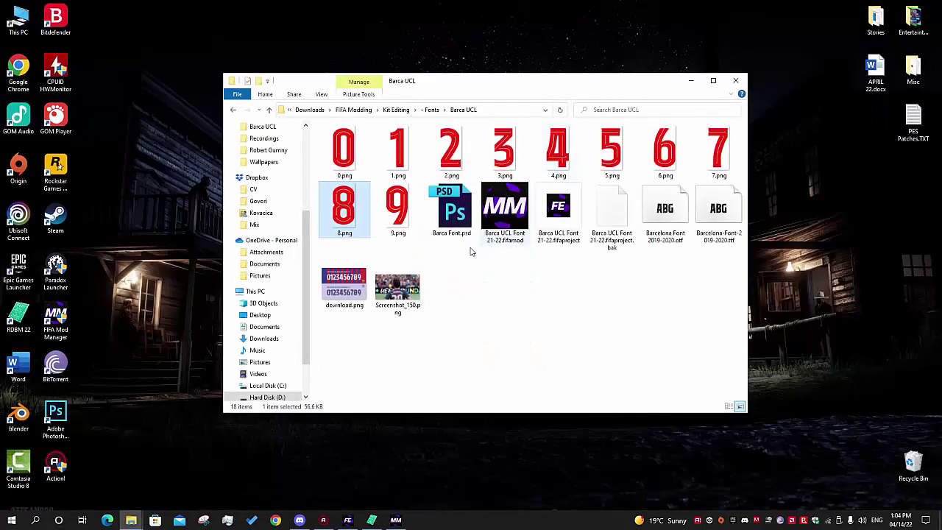
click(483, 289)
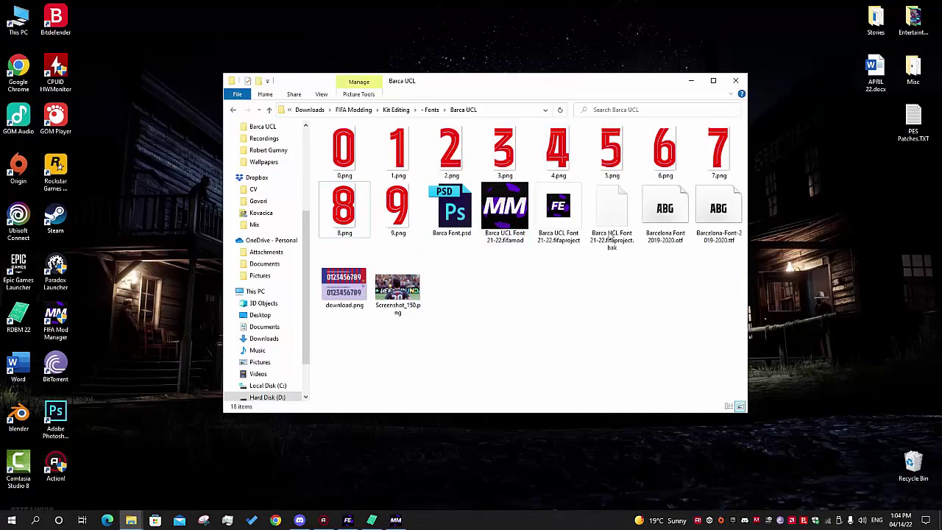
click(711, 218)
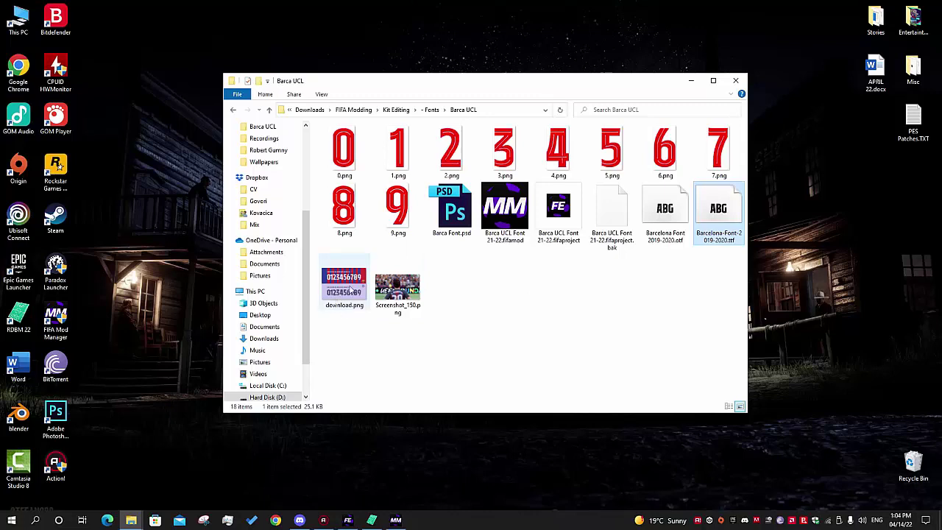
double_click(352, 288)
scroll(491, 255, up, 5)
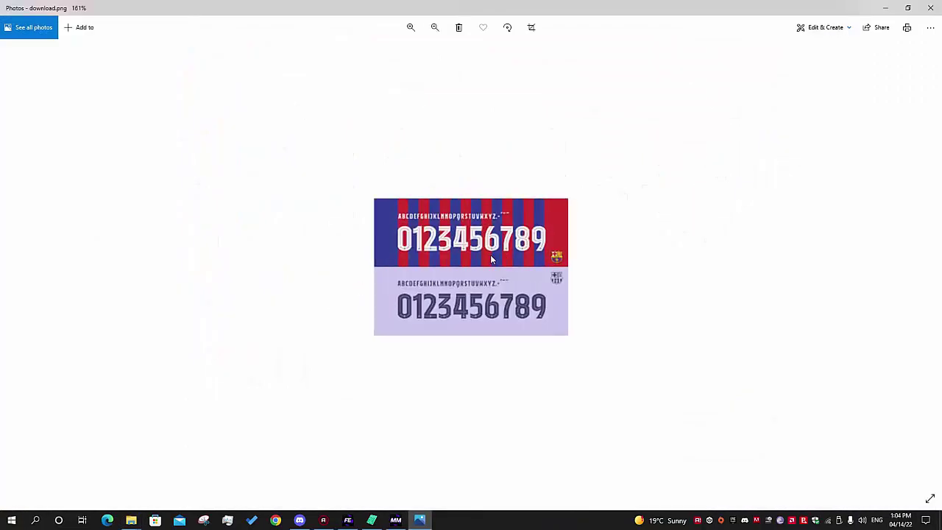
scroll(504, 304, up, 2)
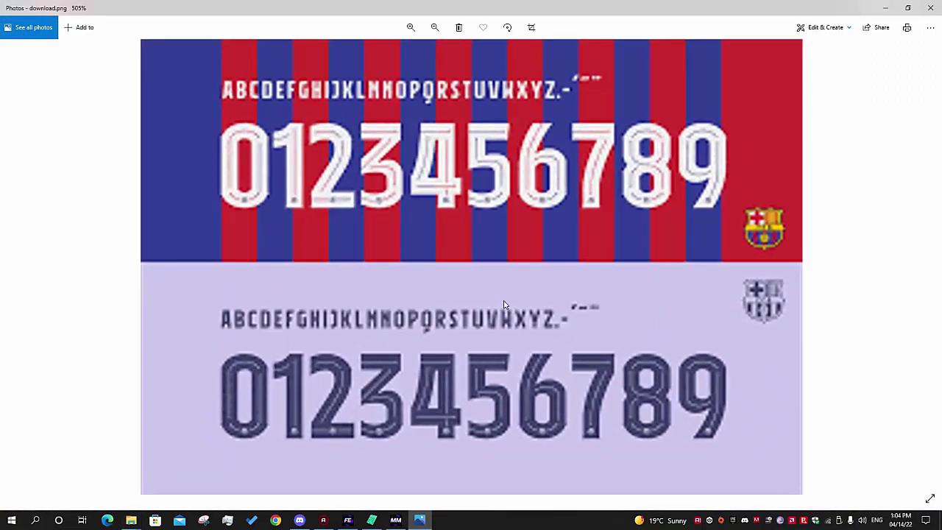
scroll(504, 304, down, 1)
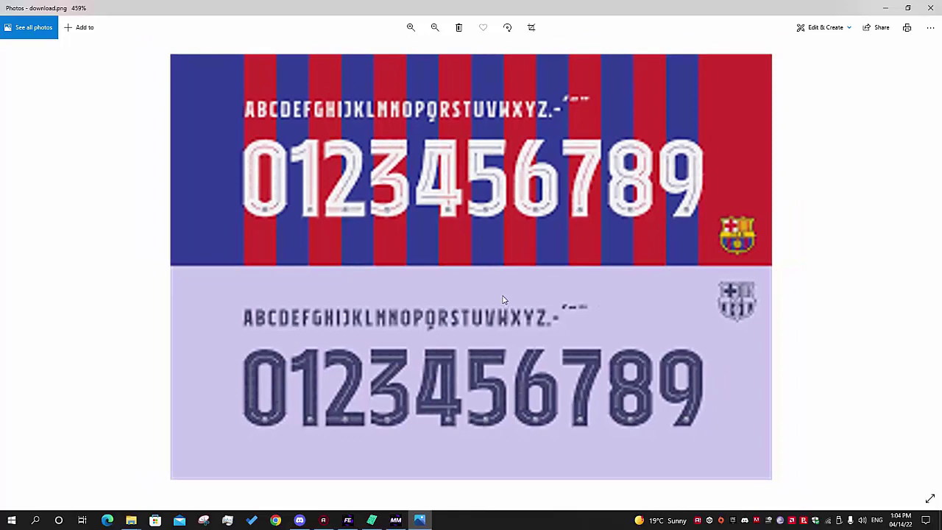
scroll(503, 298, down, 1)
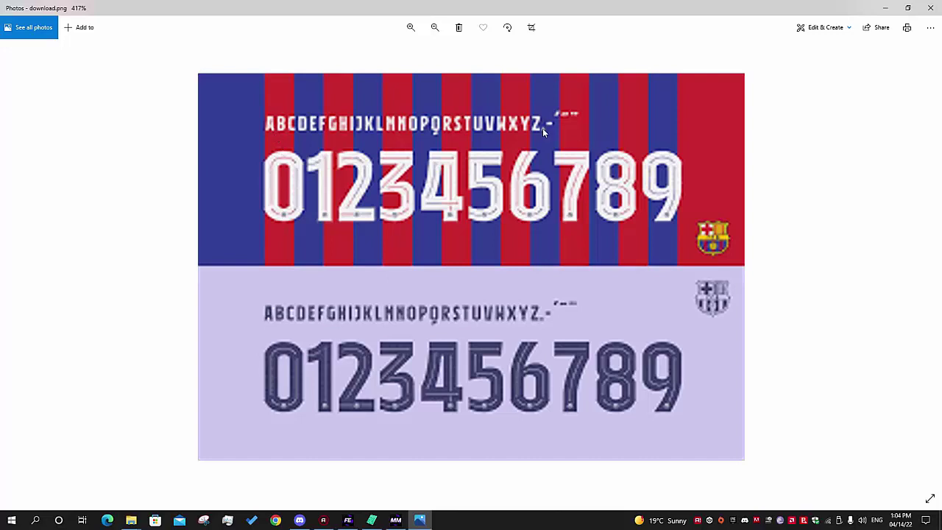
click(934, 7)
click(516, 289)
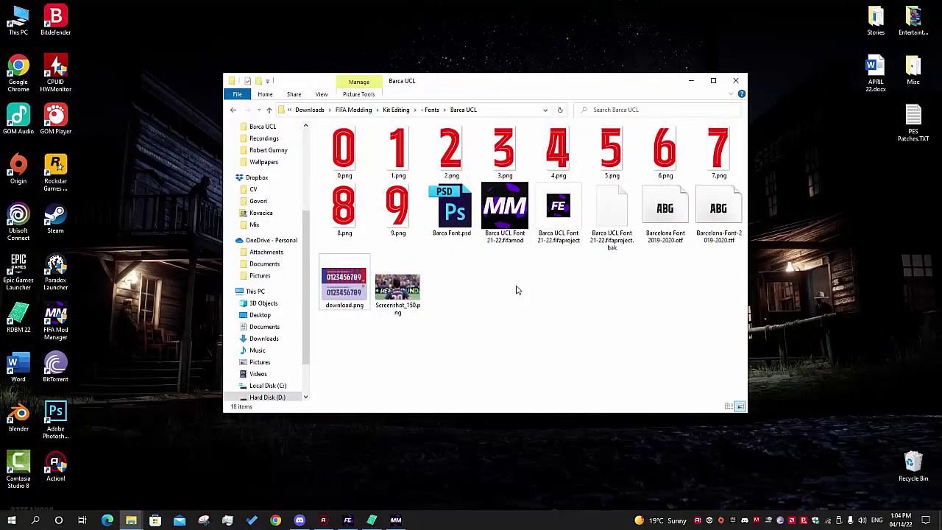
Preview 0.png, check the Barcelona-Font-2019-2020.ttf and digit images, then return to FIFA Editor Tool.
double_click(343, 149)
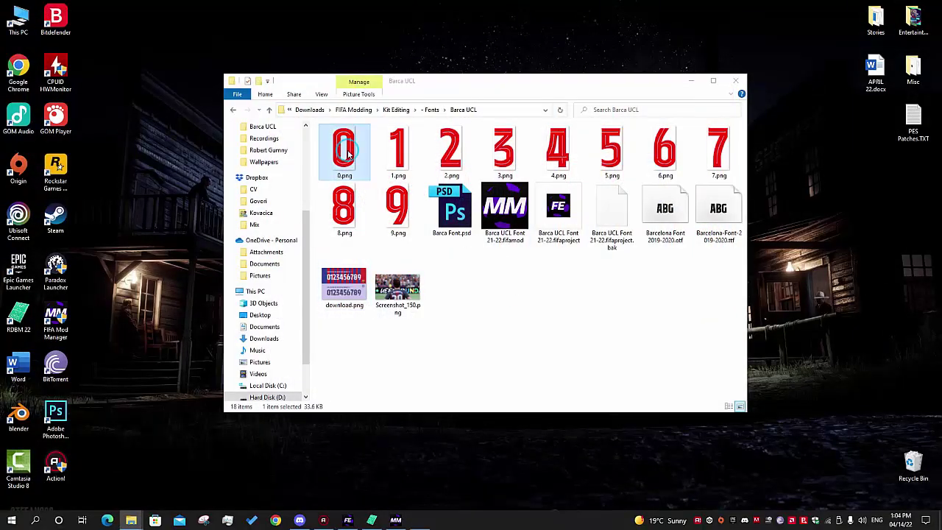
click(932, 7)
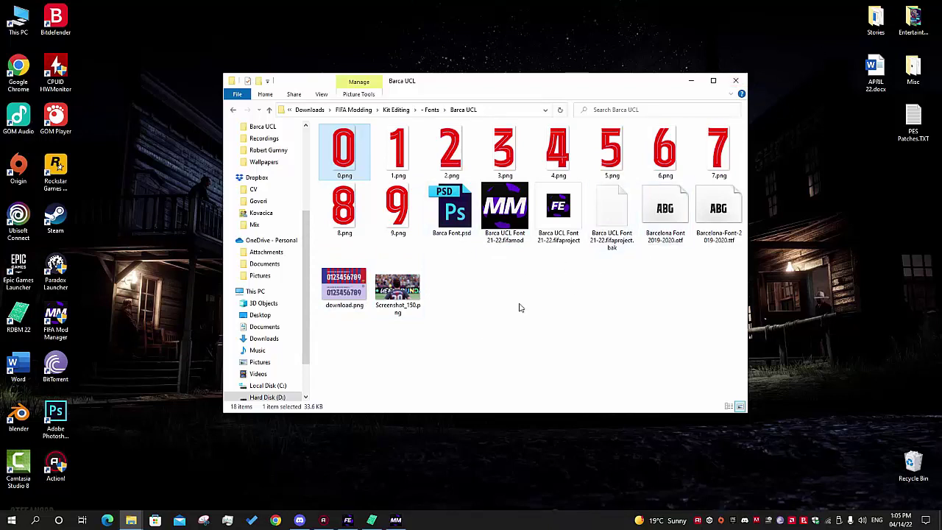
click(717, 242)
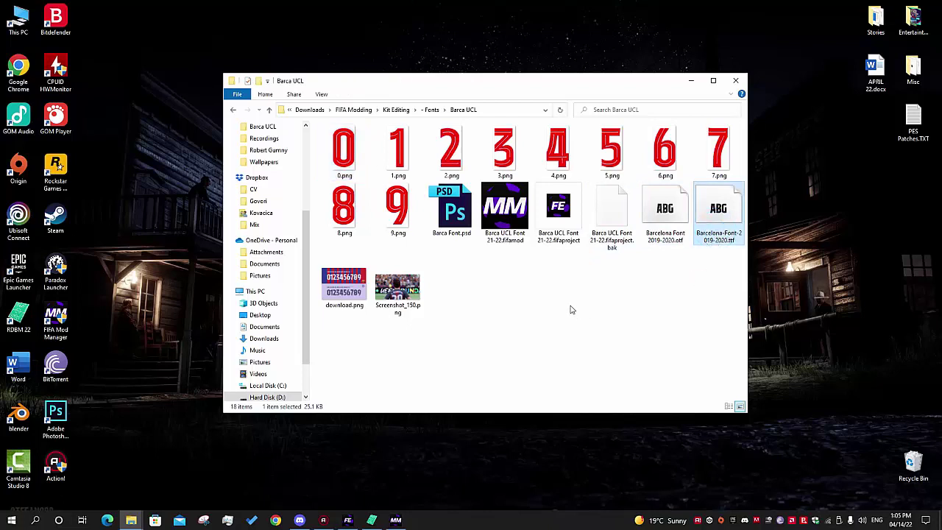
click(358, 156)
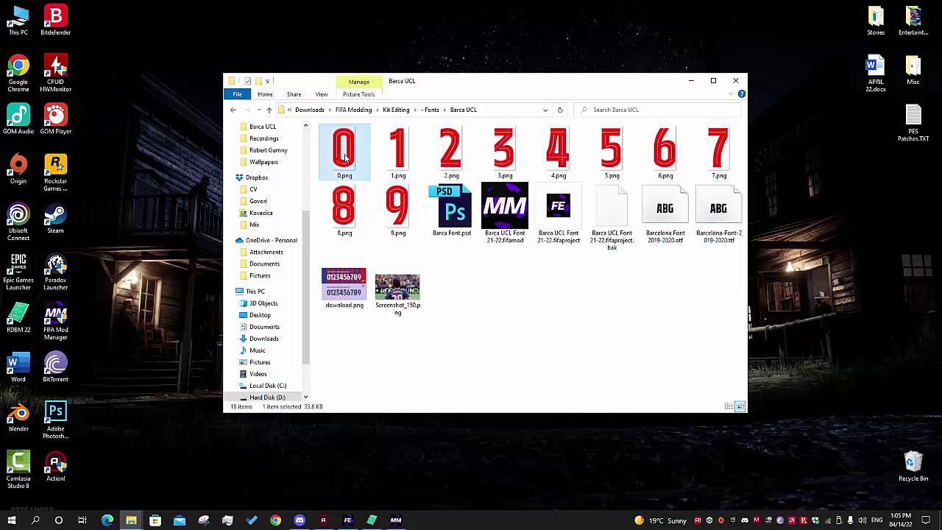
click(419, 202)
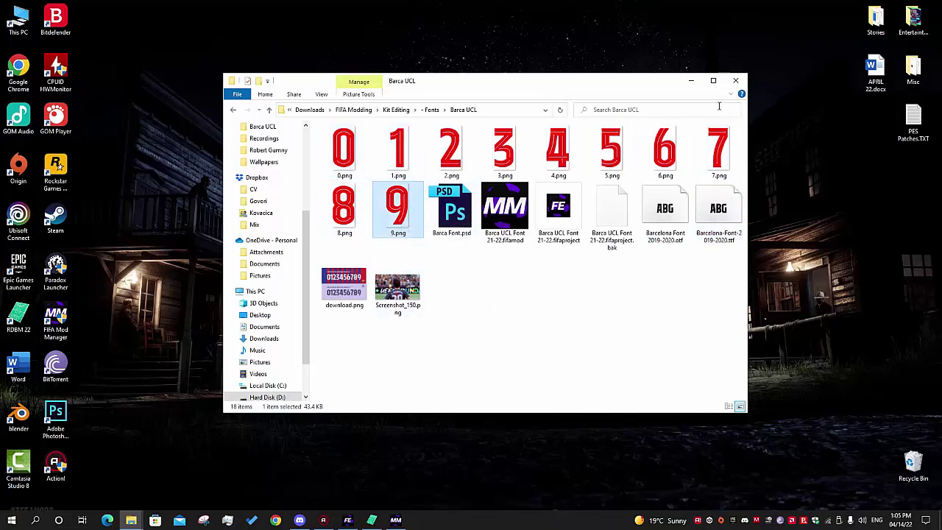
click(692, 80)
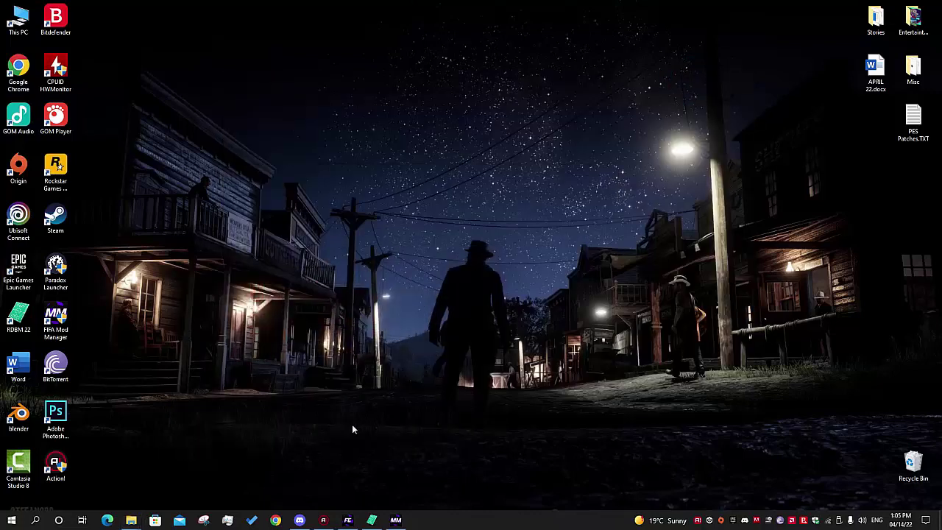
click(348, 520)
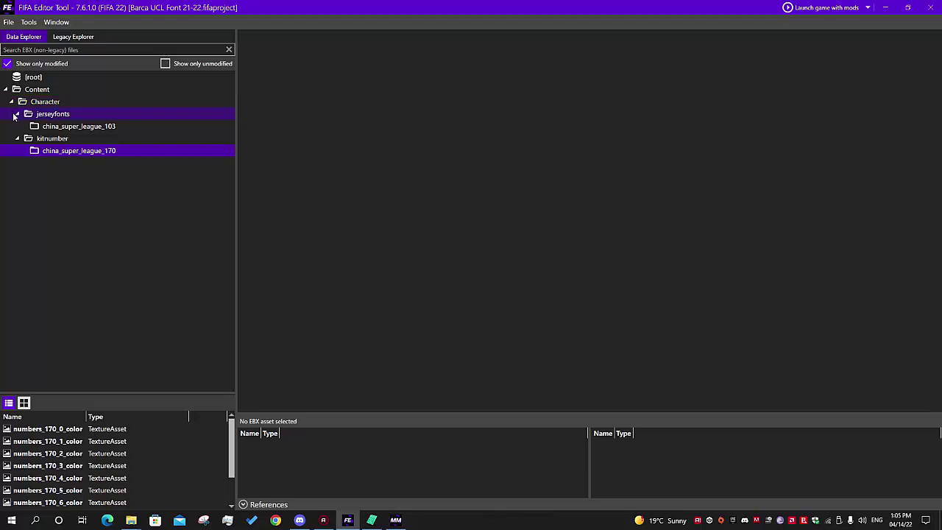
List the modified assets in jerseyfonts china_super_league_103 and kitnumber china_super_league_170.
click(36, 126)
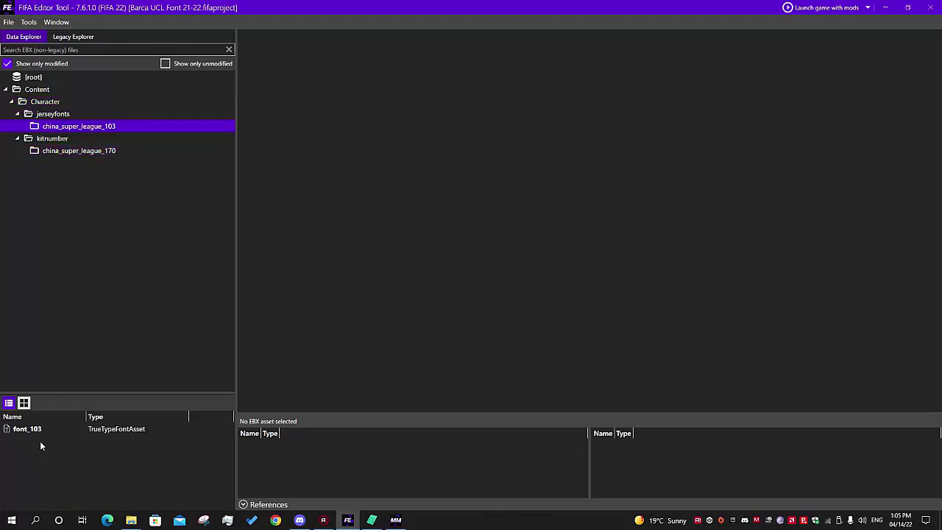
click(43, 153)
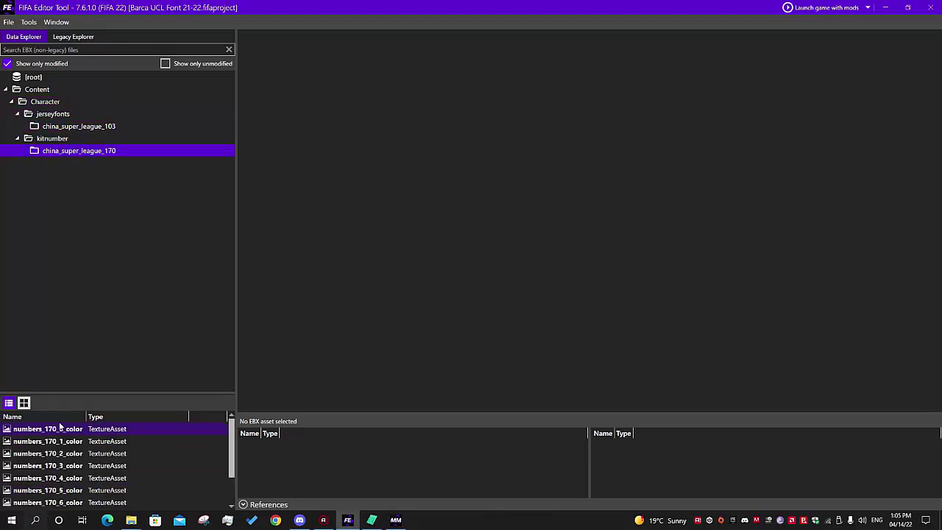
Try importing a replacement TrueType font for font_103, then cancel the import.
click(63, 129)
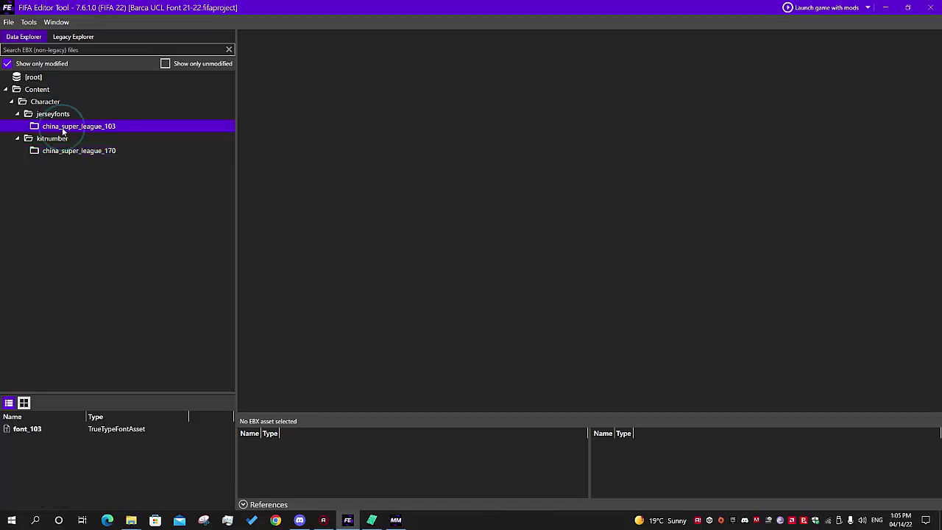
right_click(31, 426)
click(31, 383)
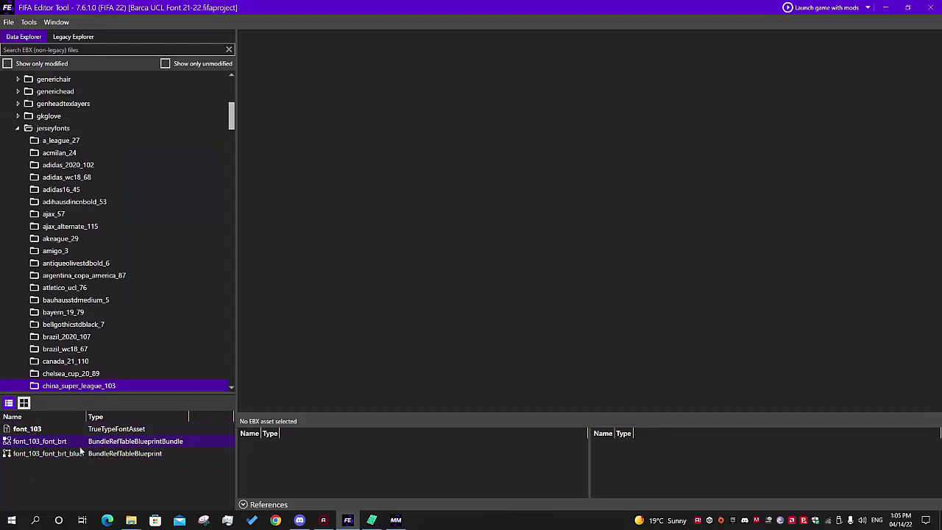
click(28, 428)
right_click(28, 426)
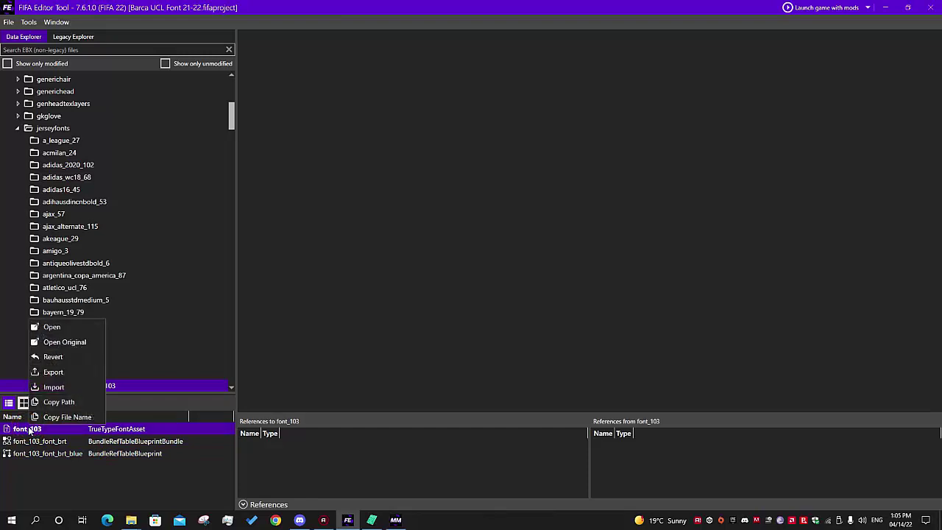
click(53, 387)
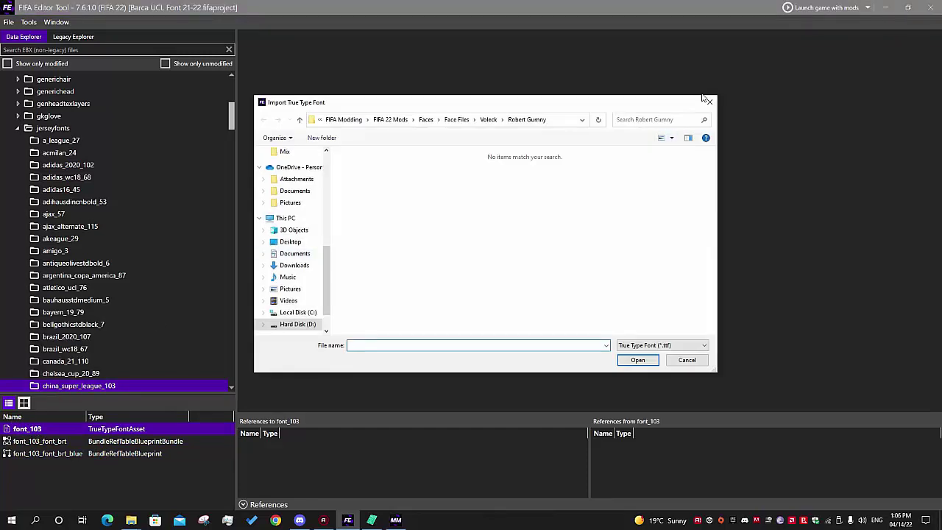
click(710, 103)
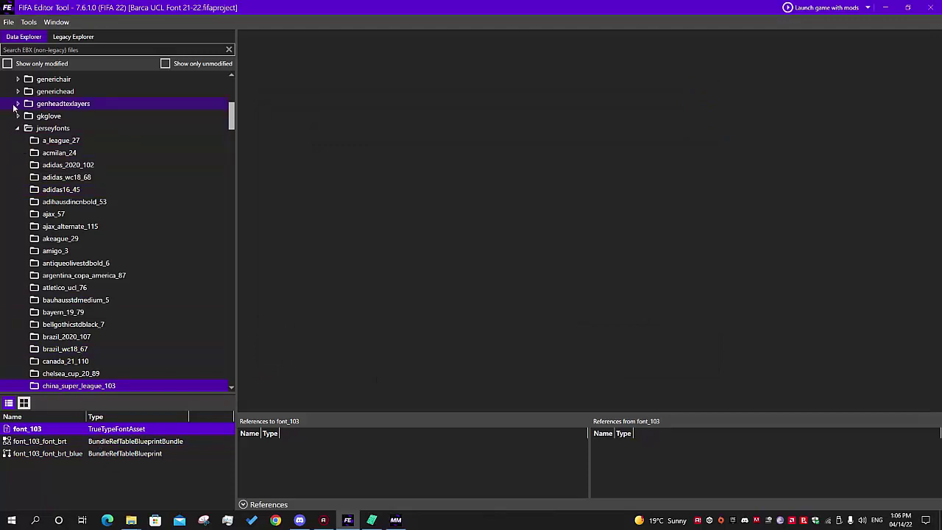
Show only modified assets, view the red 0 texture numbers_170_0_color, and cancel a texture import.
click(7, 63)
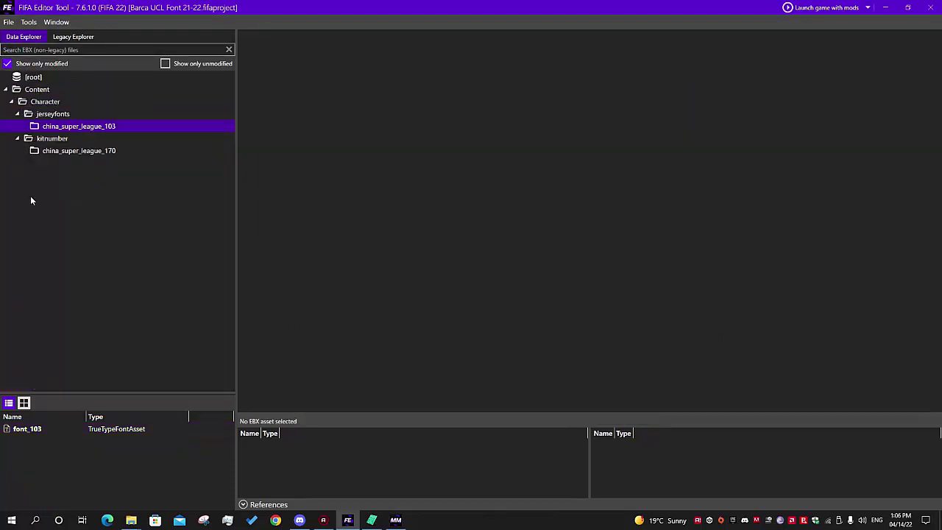
click(52, 151)
click(48, 429)
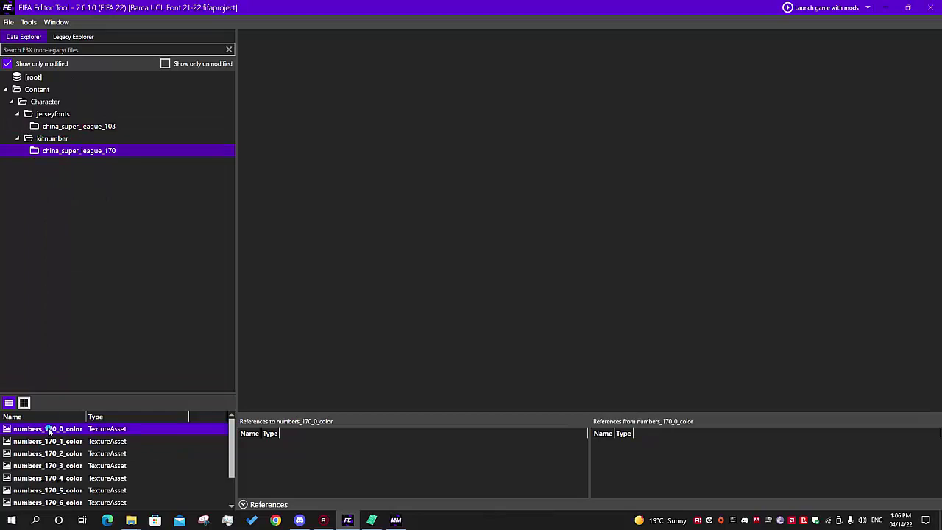
scroll(103, 474, down, 1)
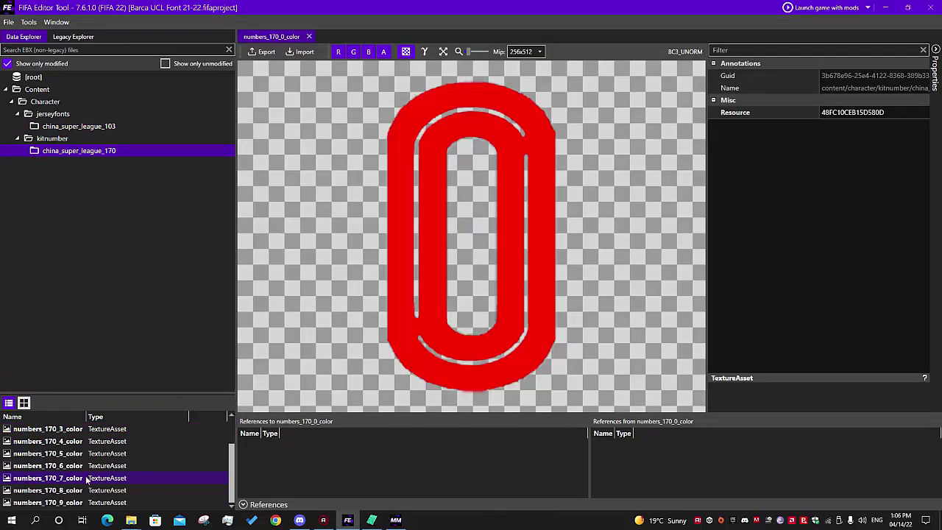
click(72, 501)
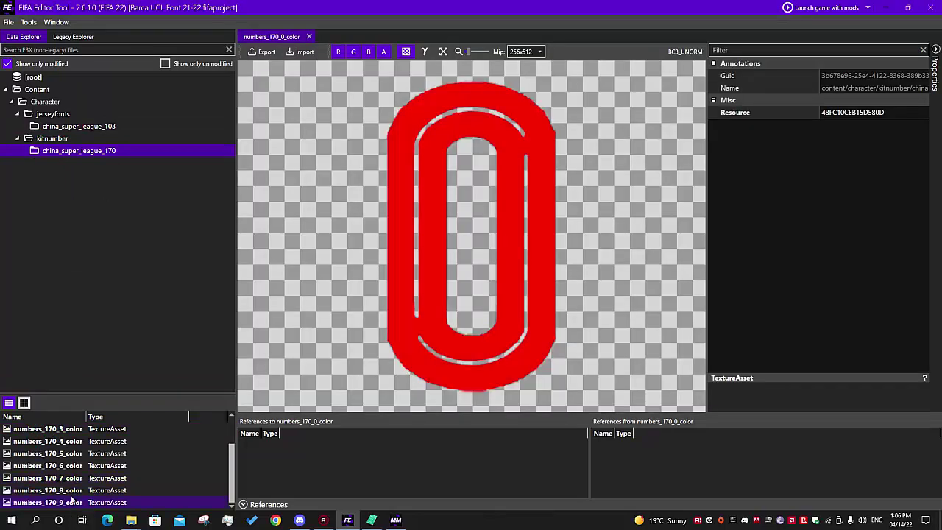
click(302, 53)
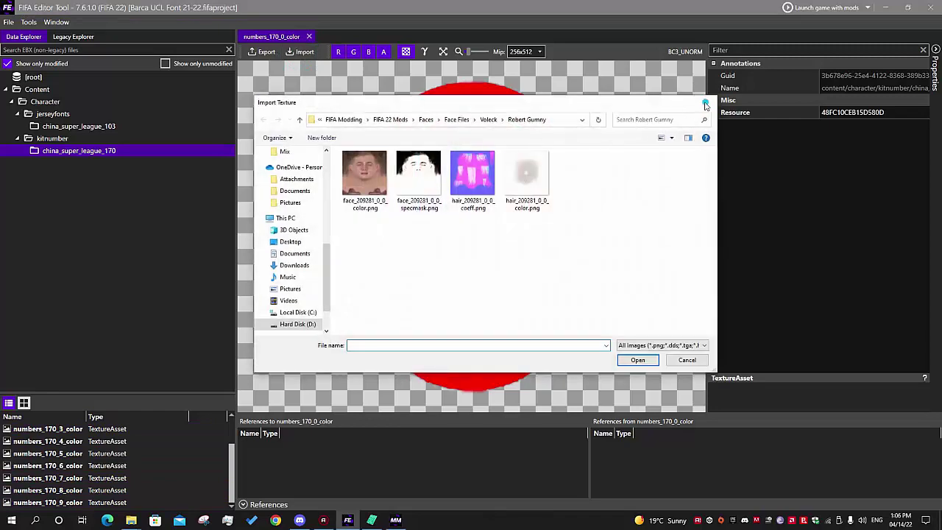
key(Escape)
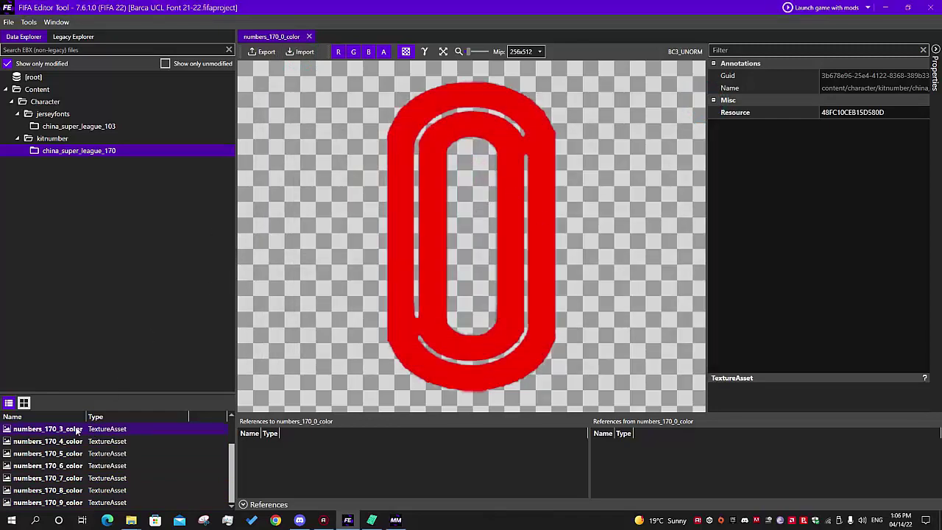
click(63, 490)
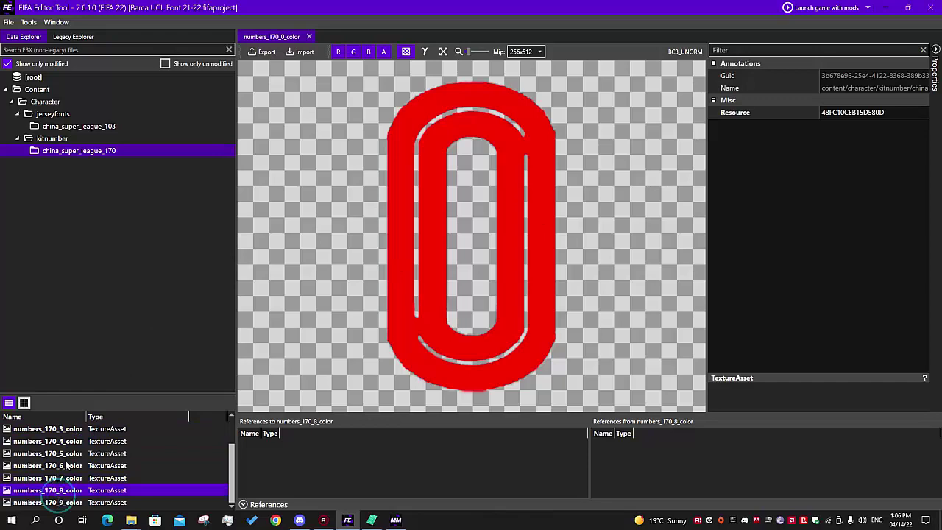
click(8, 22)
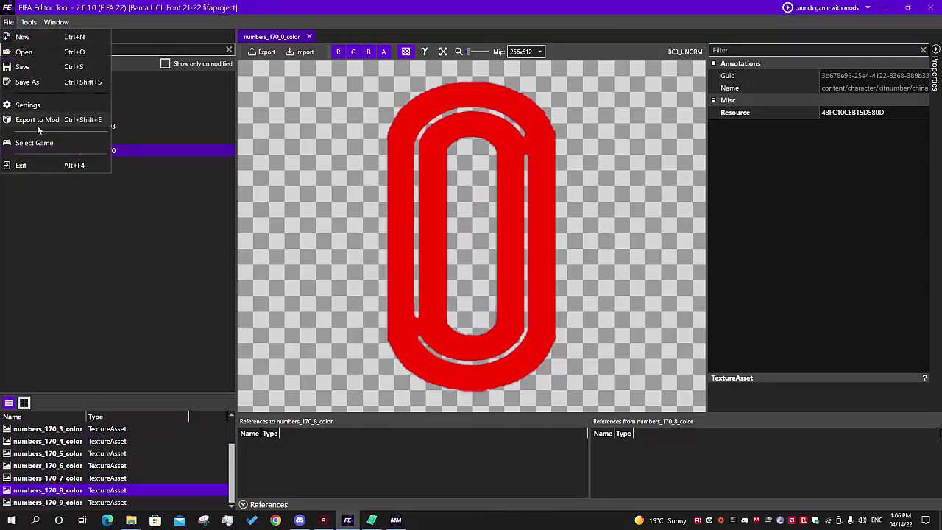
click(38, 122)
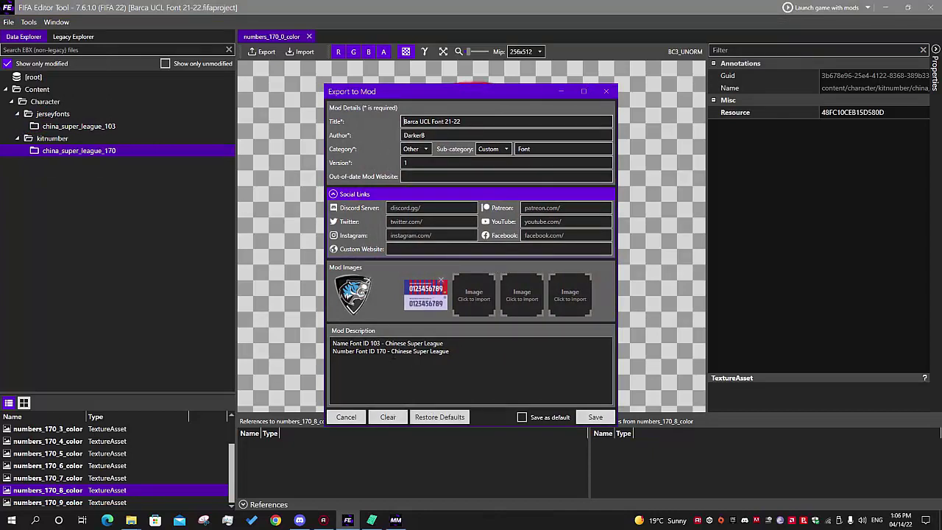
drag(332, 343, 386, 352)
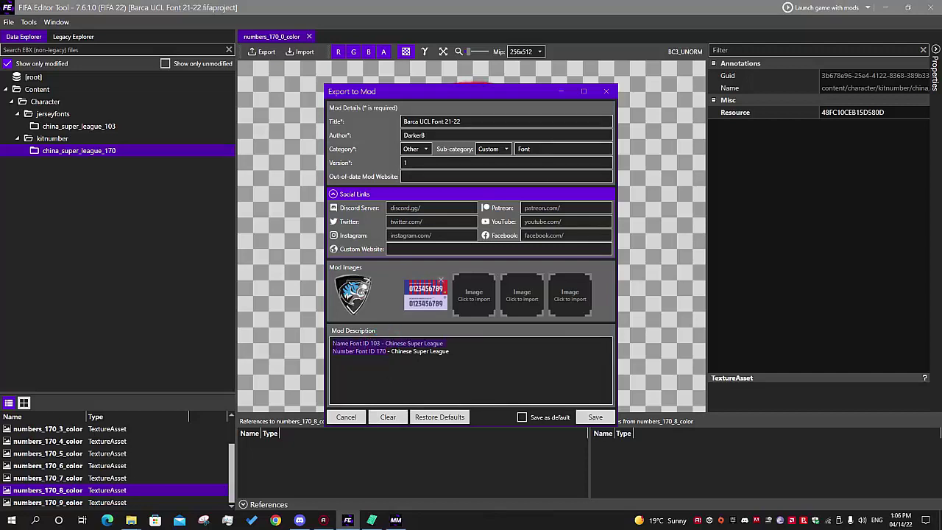
click(375, 363)
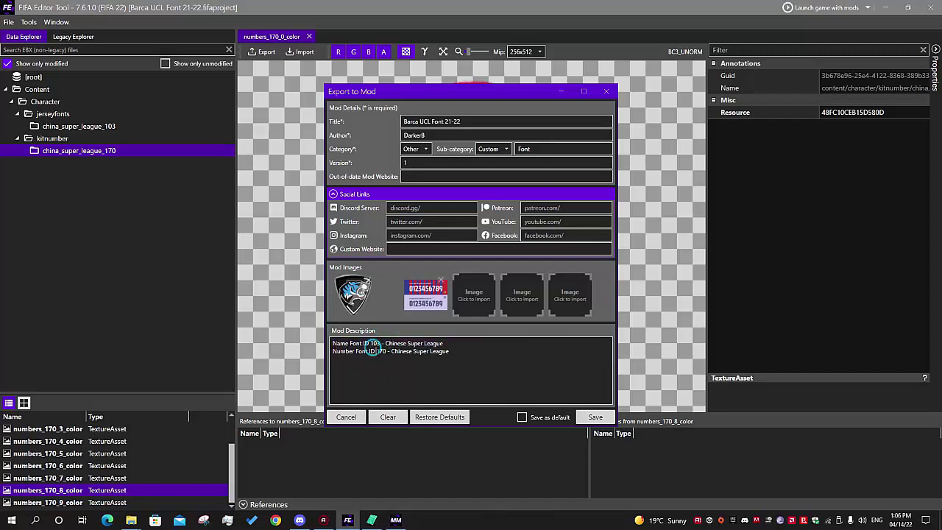
drag(378, 351, 385, 351)
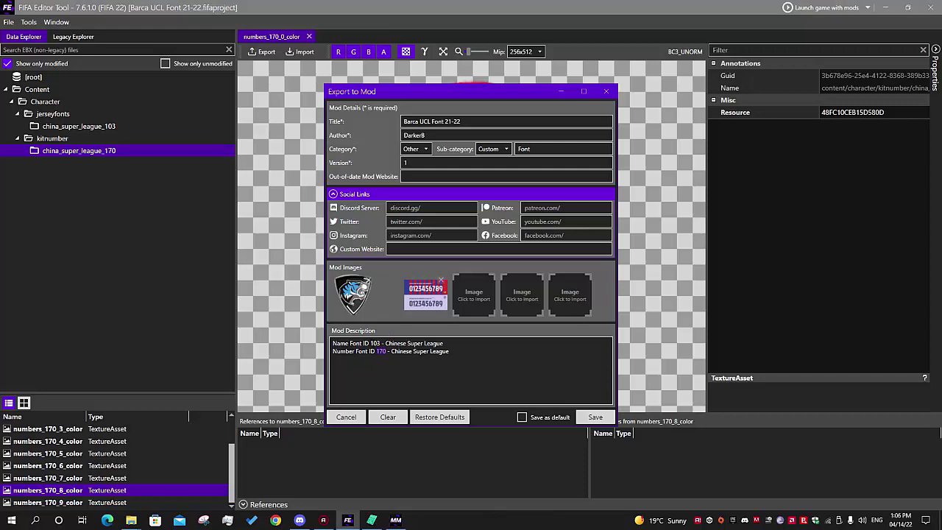
click(606, 91)
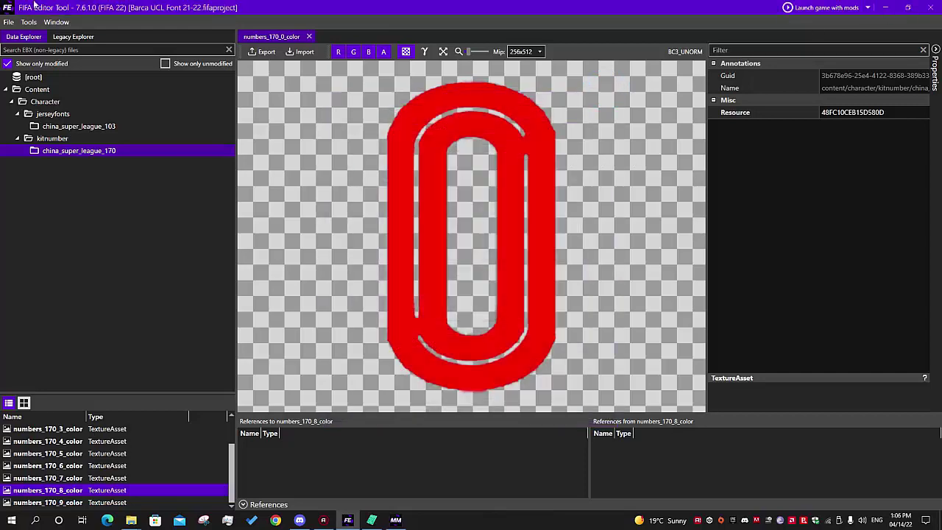
Switch to Revolution Database Master and browse EA saved files with the type set to Career Files.
click(887, 7)
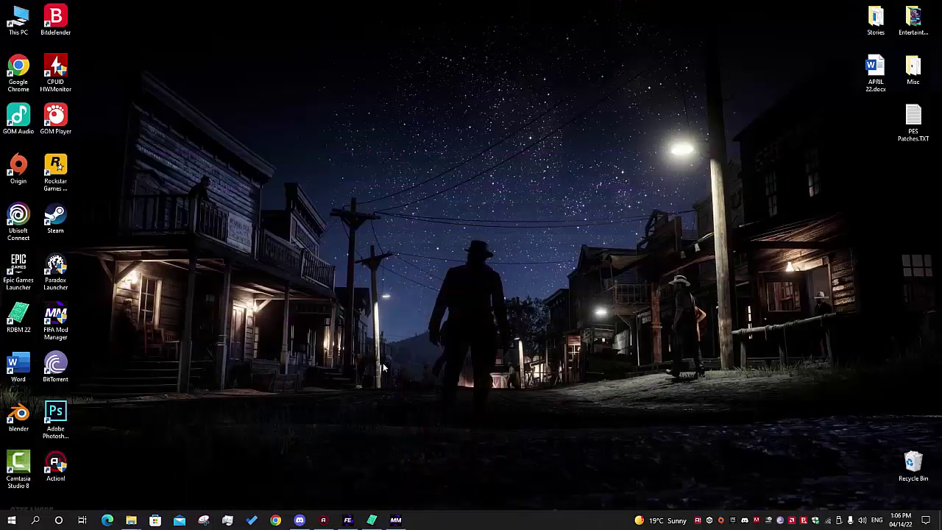
click(372, 520)
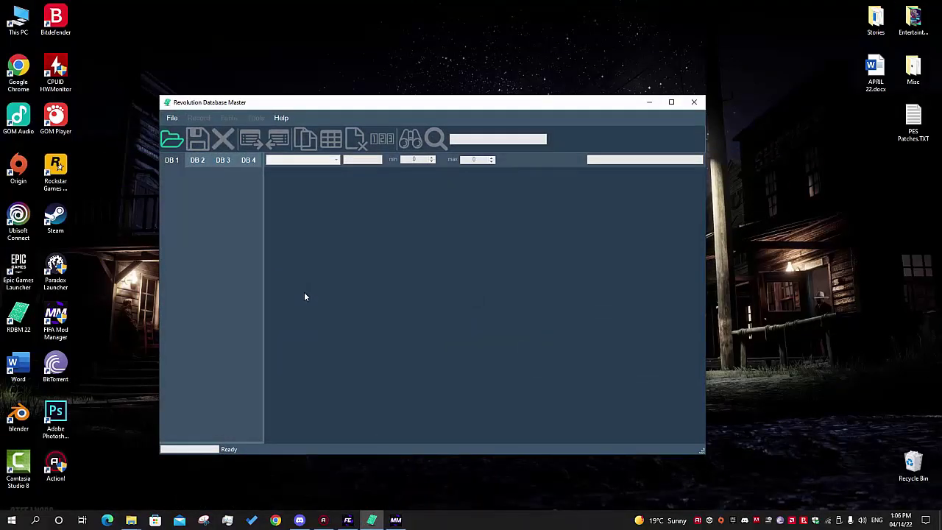
click(171, 139)
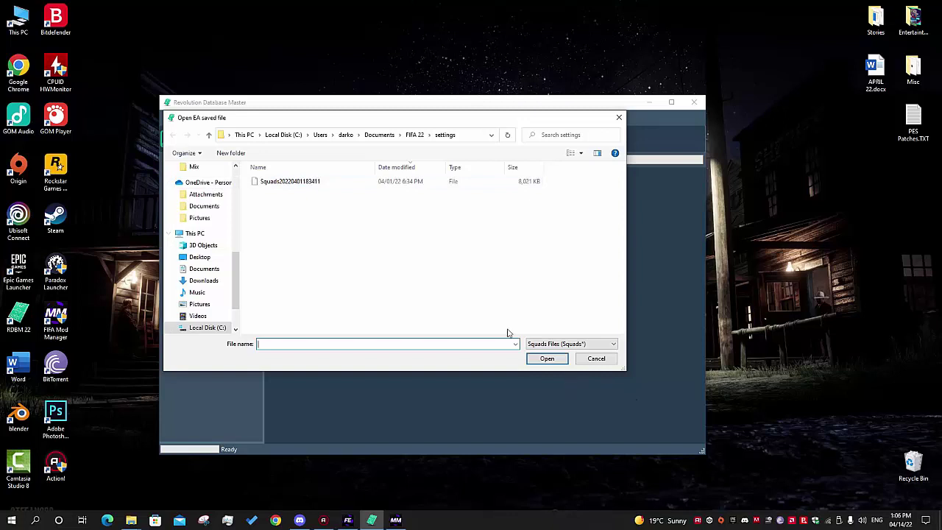
click(558, 344)
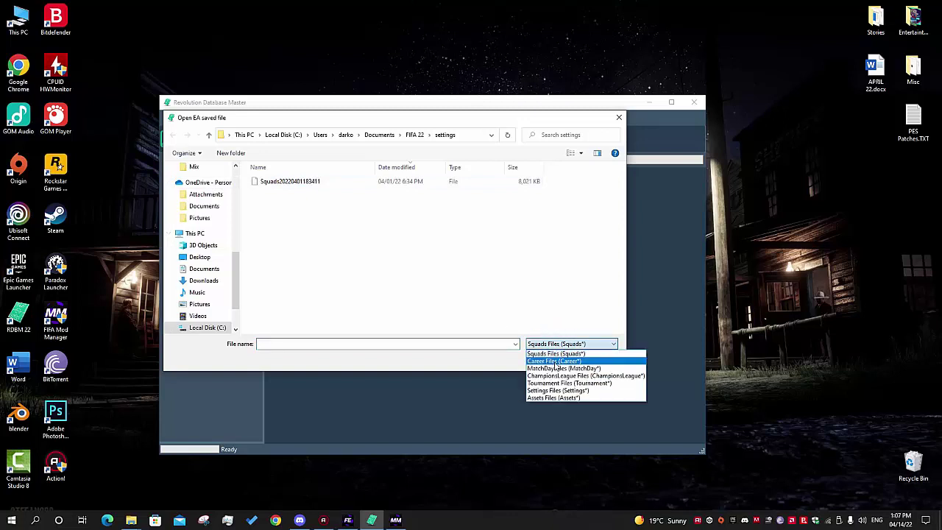
click(557, 361)
double_click(320, 184)
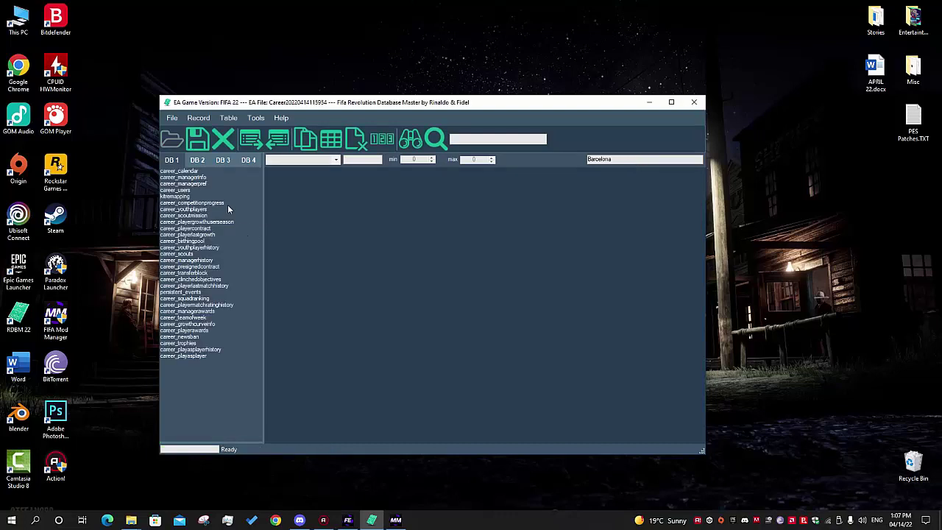
drag(482, 104, 515, 85)
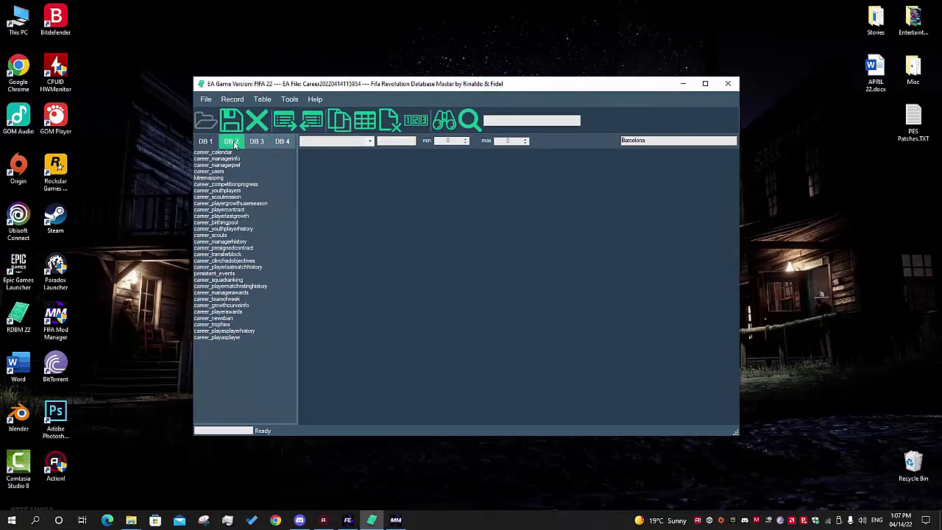